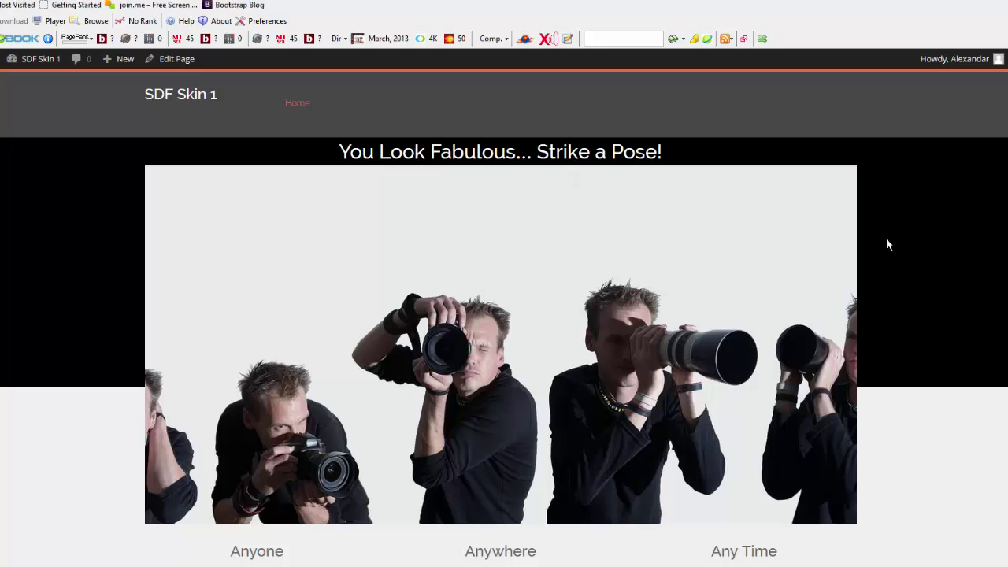
Scroll up and down the live home page to review it
{"action": "scroll", "coordinate": [913, 249], "scroll_direction": "down", "scroll_amount": 10}
{"action": "scroll", "coordinate": [913, 247], "scroll_direction": "up", "scroll_amount": 10}
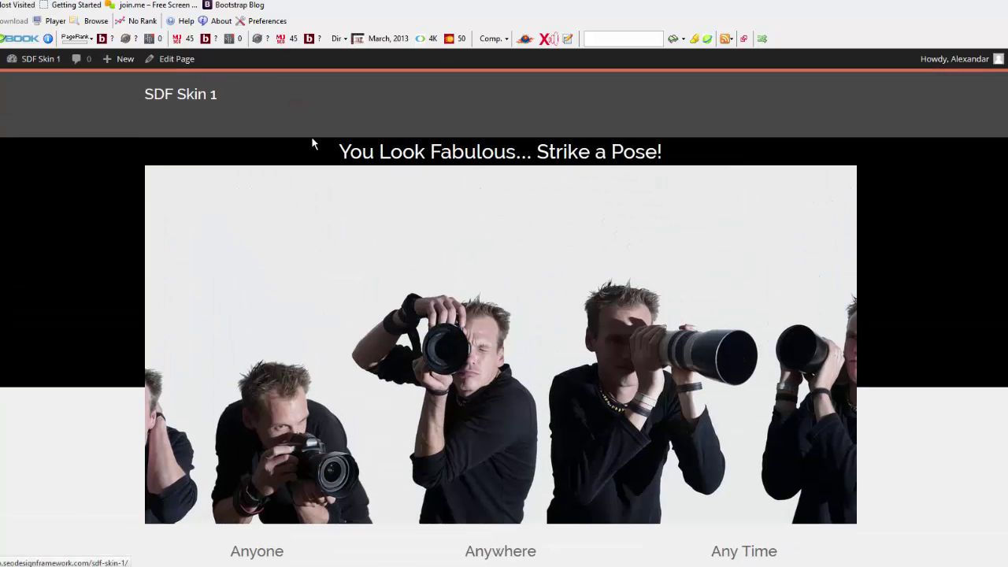
{"action": "scroll", "coordinate": [599, 275], "scroll_direction": "down", "scroll_amount": 7}
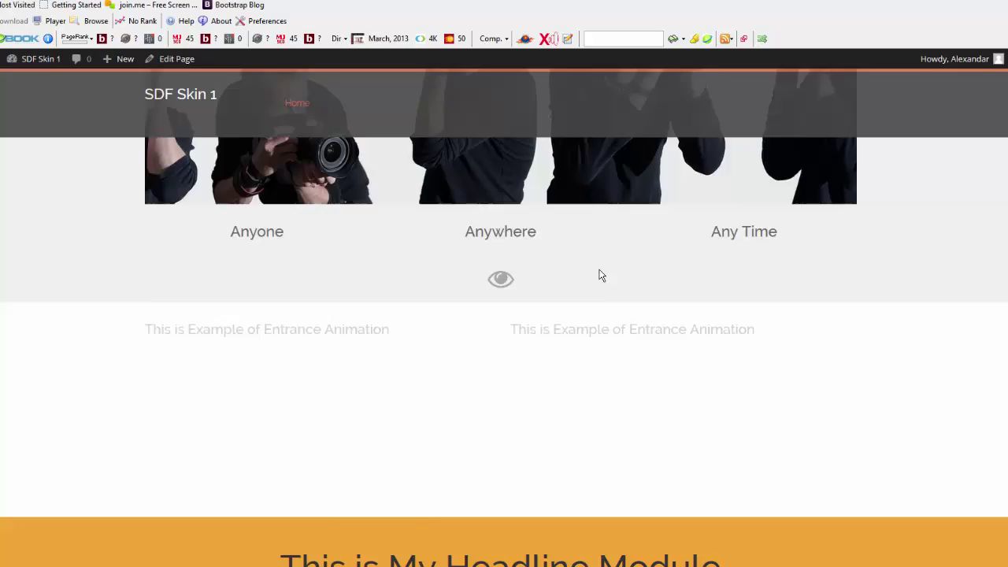
{"action": "scroll", "coordinate": [551, 278], "scroll_direction": "up", "scroll_amount": 3}
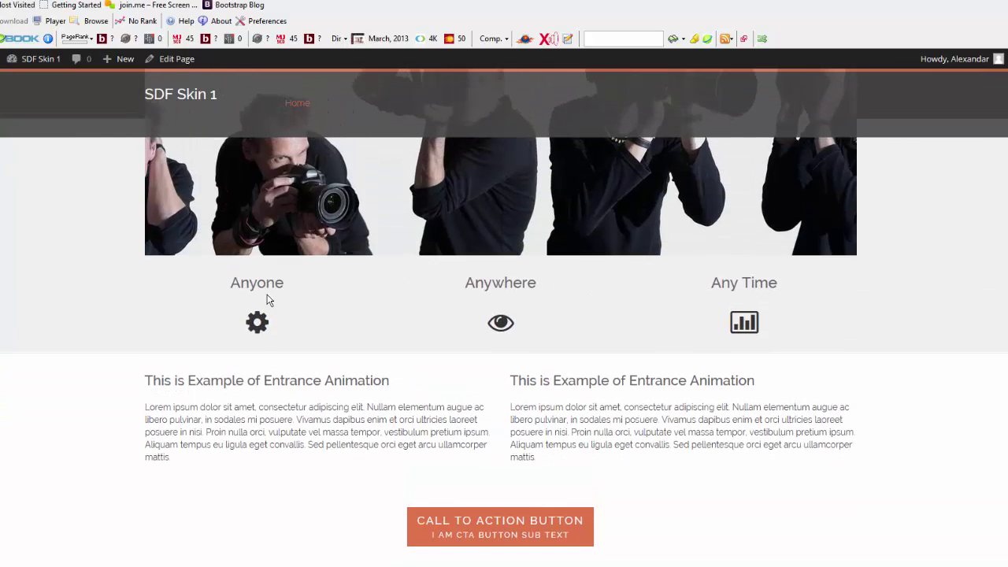
{"action": "scroll", "coordinate": [400, 404], "scroll_direction": "down", "scroll_amount": 7}
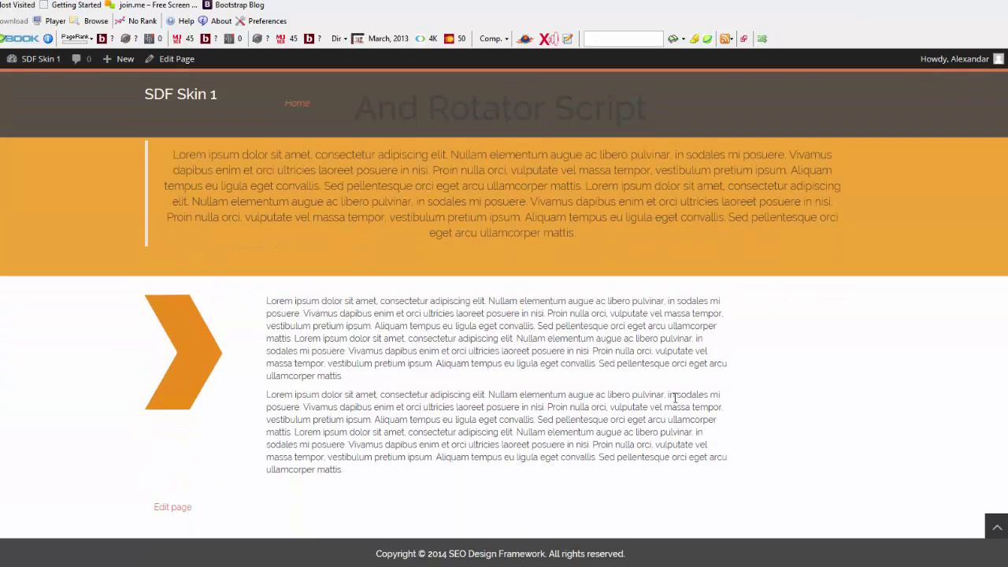
{"action": "scroll", "coordinate": [675, 398], "scroll_direction": "up", "scroll_amount": 3}
{"action": "scroll", "coordinate": [675, 397], "scroll_direction": "up", "scroll_amount": 5}
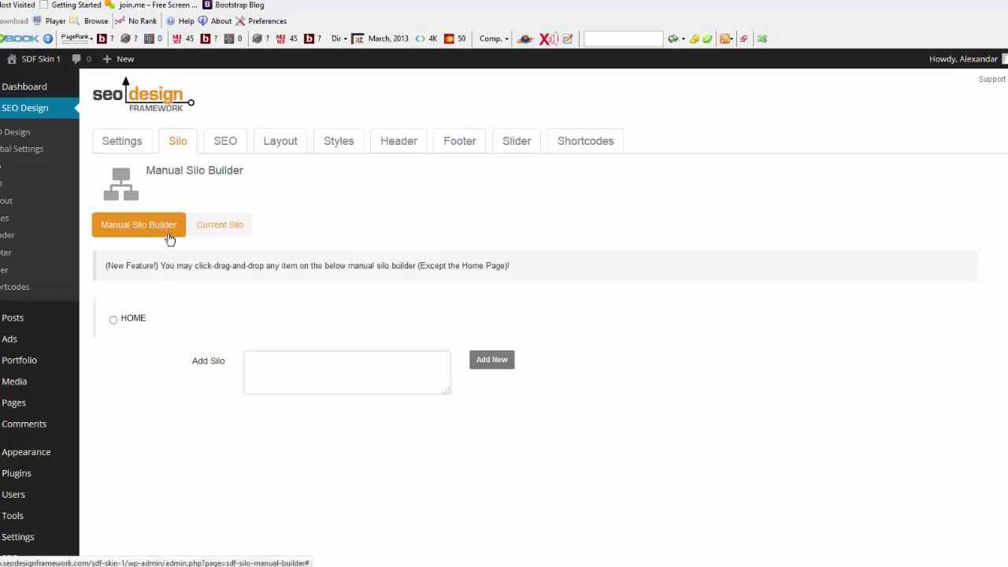
Add a silo named 'Photography' under HOME
{"action": "left_click", "coordinate": [113, 319]}
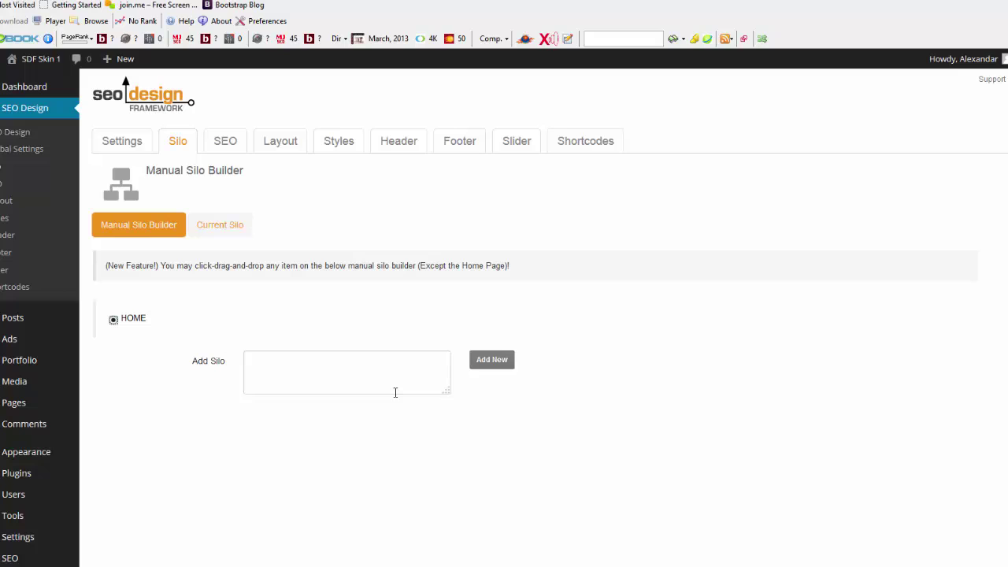
{"action": "left_click", "coordinate": [359, 383]}
{"action": "type", "text": "Photography"}
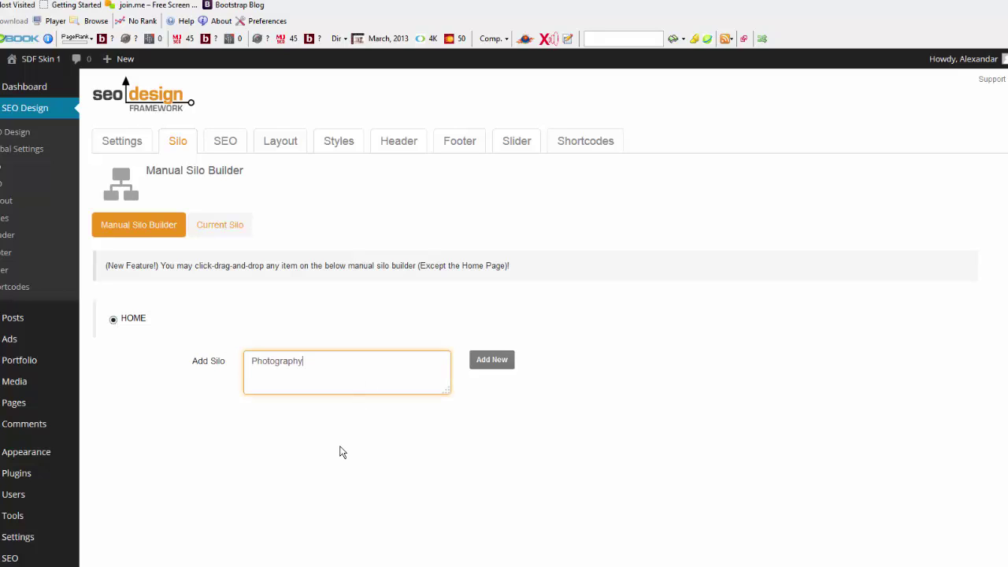
{"action": "left_click", "coordinate": [490, 362]}
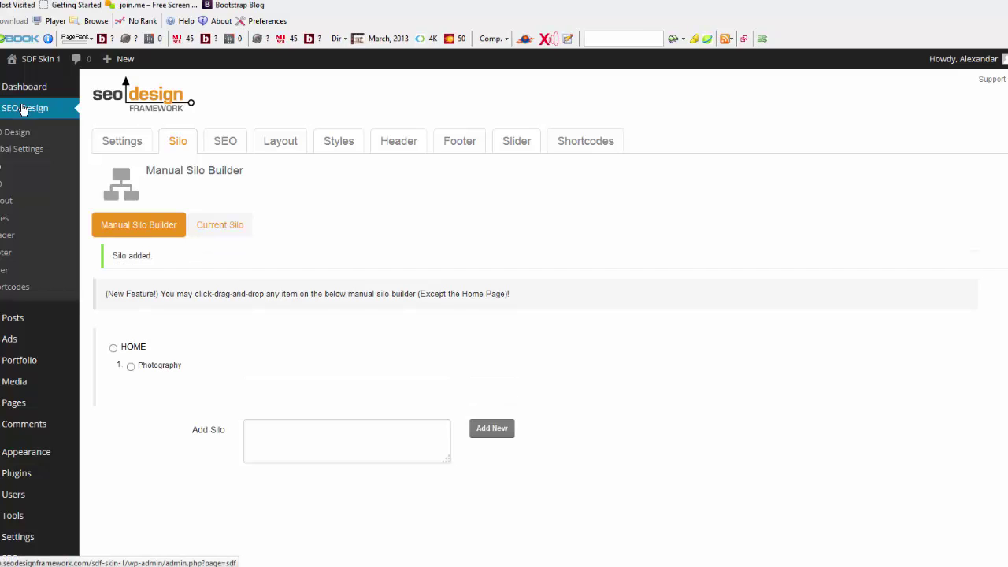
Add a 'Cameras' category beneath the Photography silo
{"action": "left_click", "coordinate": [131, 367]}
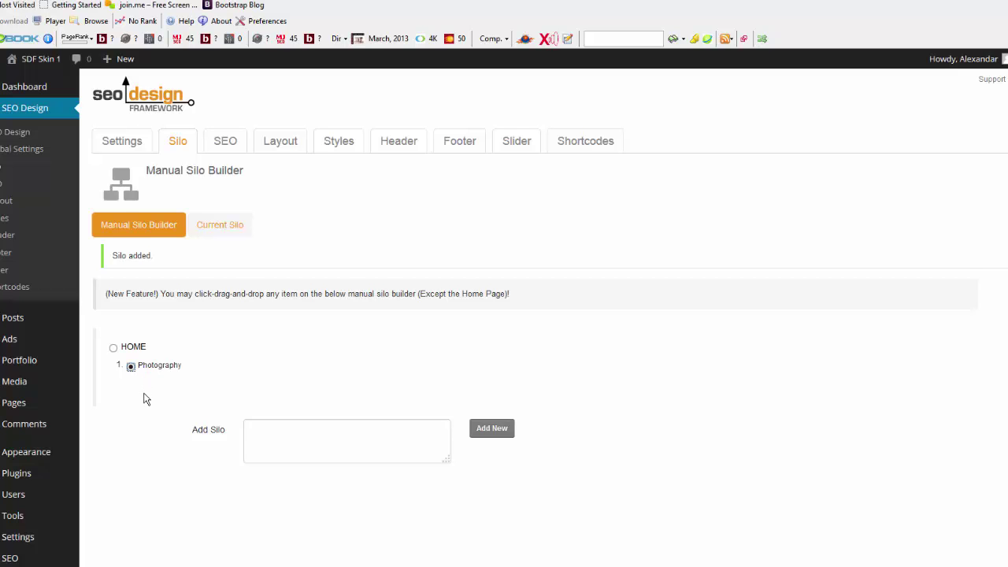
{"action": "left_click", "coordinate": [284, 430]}
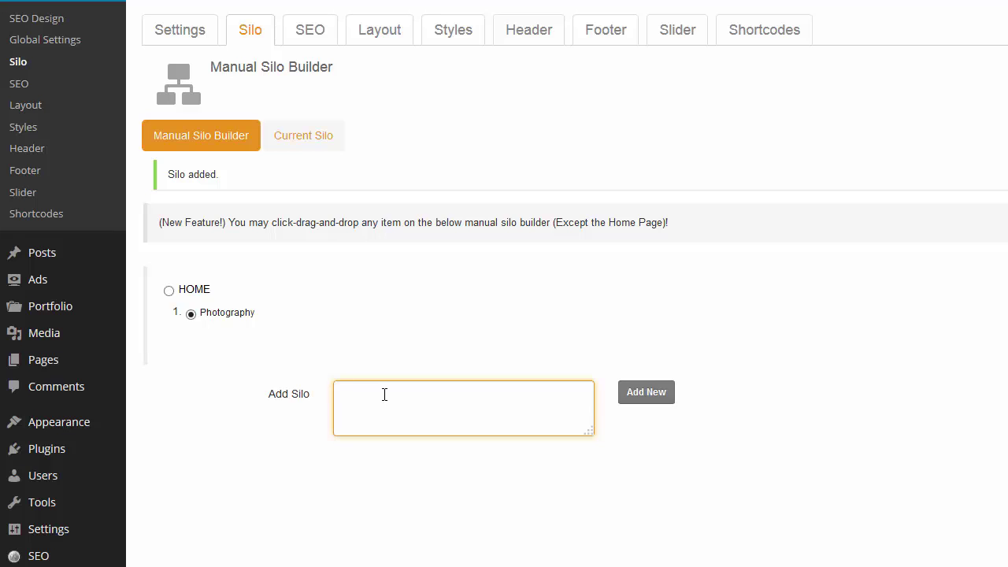
{"action": "type", "text": "Cameras"}
{"action": "left_click", "coordinate": [642, 402]}
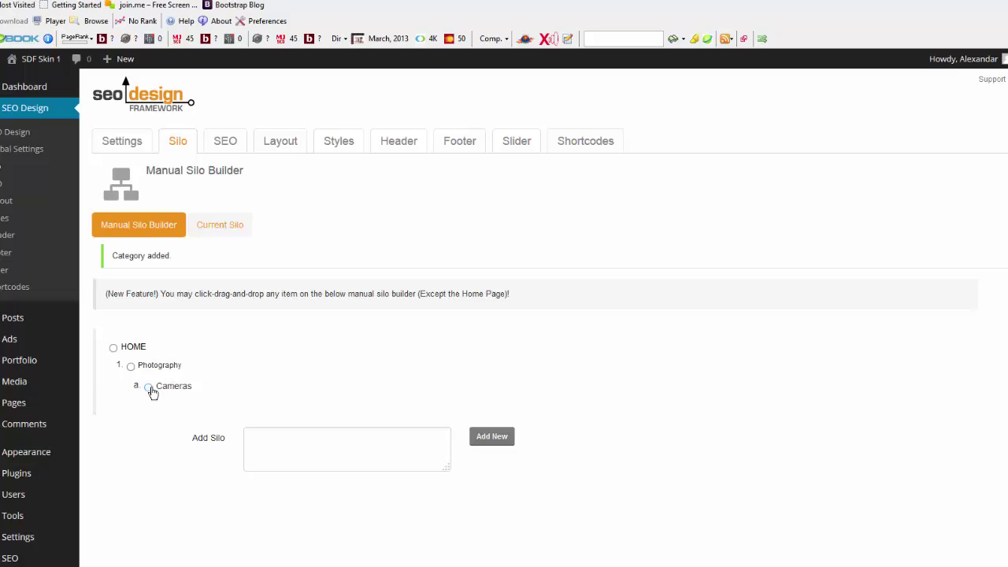
Add Go Pro HD Camera, Professional Video Cameras and Hand Held Digital Camcorder under Cameras, then go to Widgets
{"action": "left_click", "coordinate": [321, 446]}
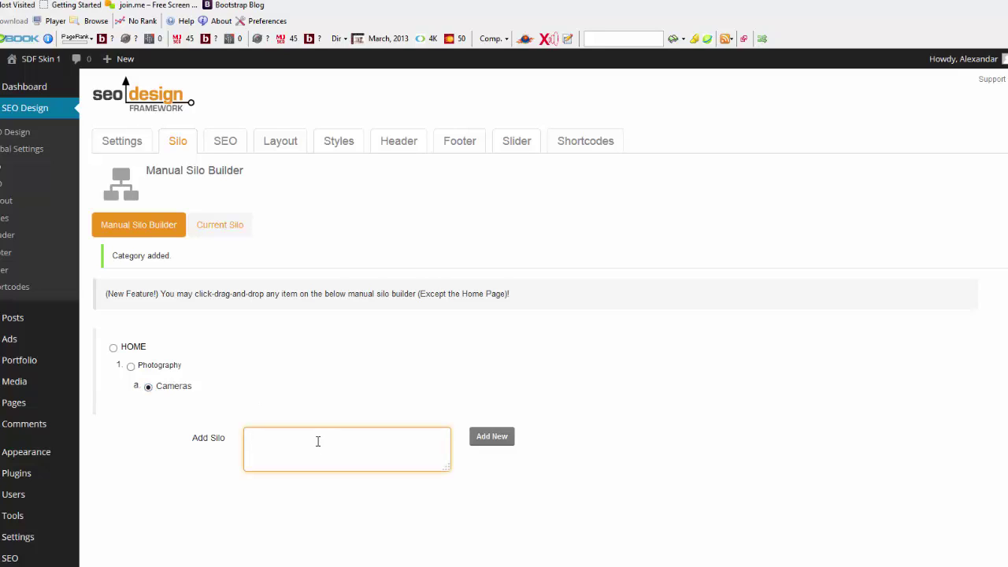
{"action": "type", "text": "Professional Video Cameras Hand Held Digital Camcorder"}
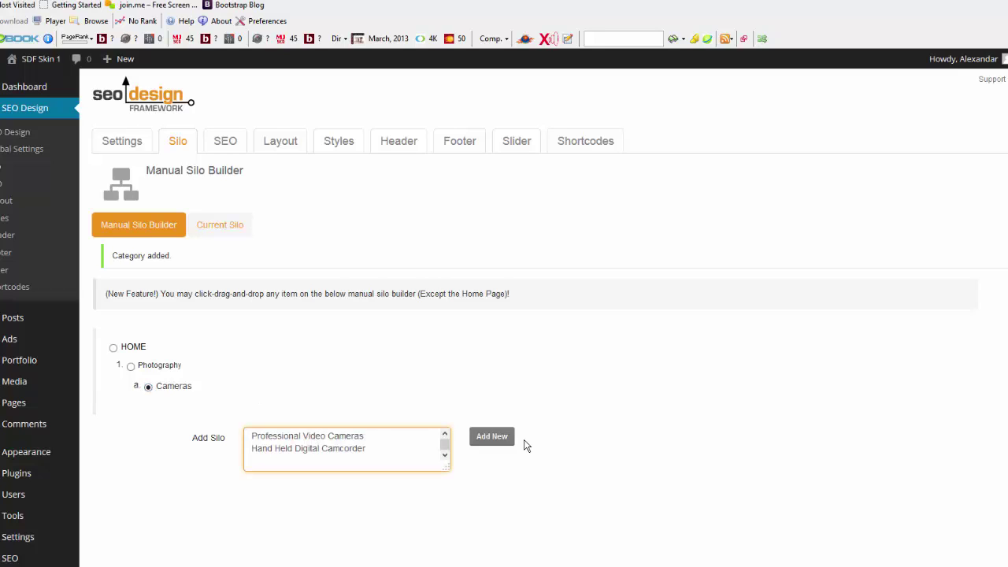
{"action": "left_click_drag", "start_coordinate": [447, 468], "coordinate": [448, 514]}
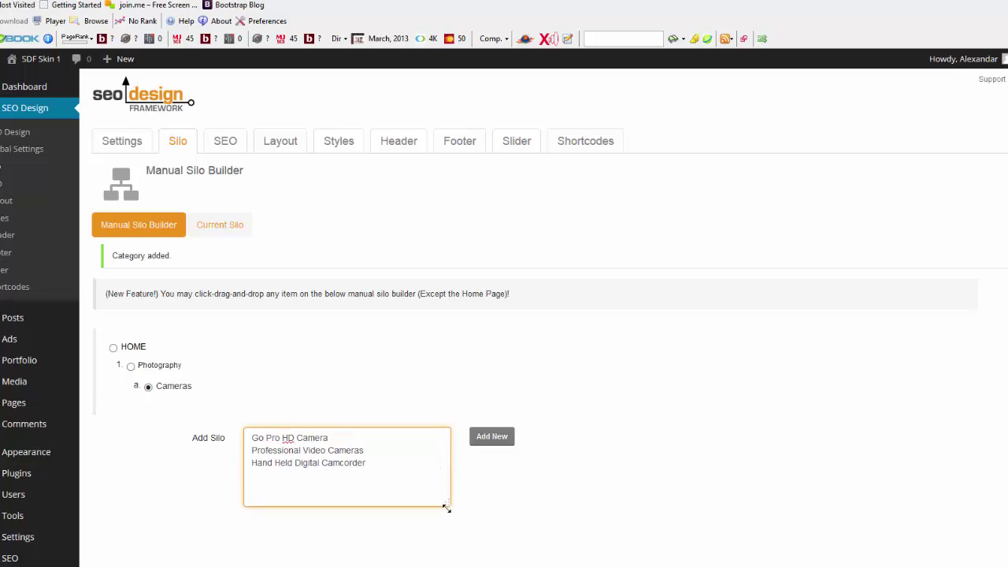
{"action": "left_click", "coordinate": [493, 438]}
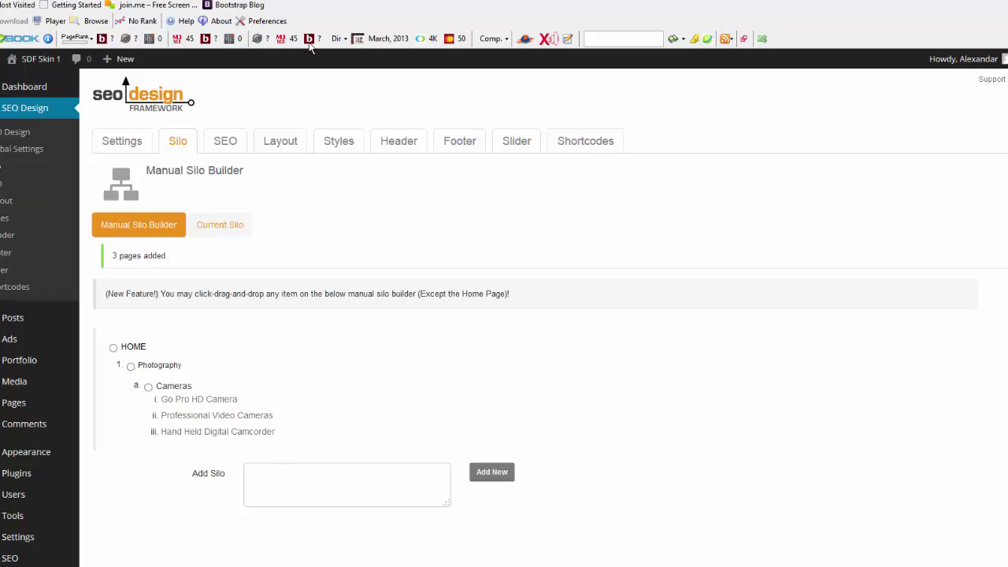
{"action": "left_click", "coordinate": [324, 1]}
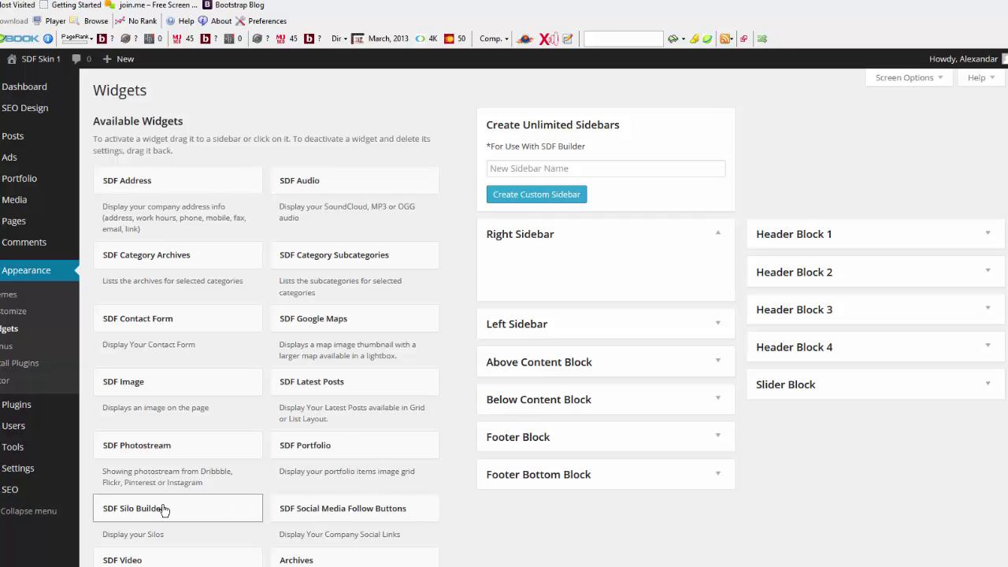
Place an SDF Silo Builder widget titled 'Quick Nav' in the Right Sidebar and save it
{"action": "left_click_drag", "start_coordinate": [164, 510], "coordinate": [633, 294]}
{"action": "scroll", "coordinate": [626, 306], "scroll_direction": "down", "scroll_amount": 2}
{"action": "left_click", "coordinate": [633, 292]}
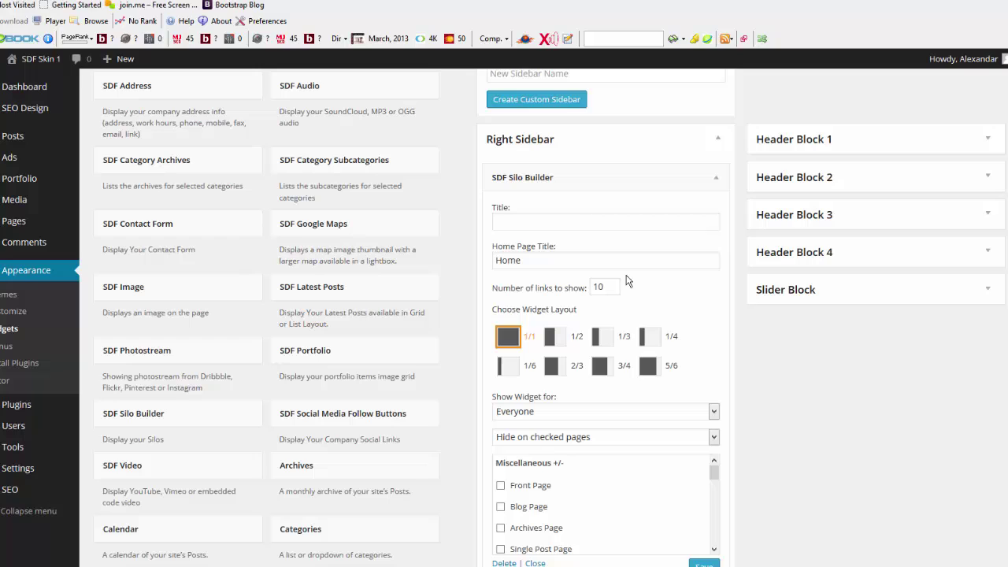
{"action": "left_click", "coordinate": [577, 224]}
{"action": "type", "text": "Quick "}
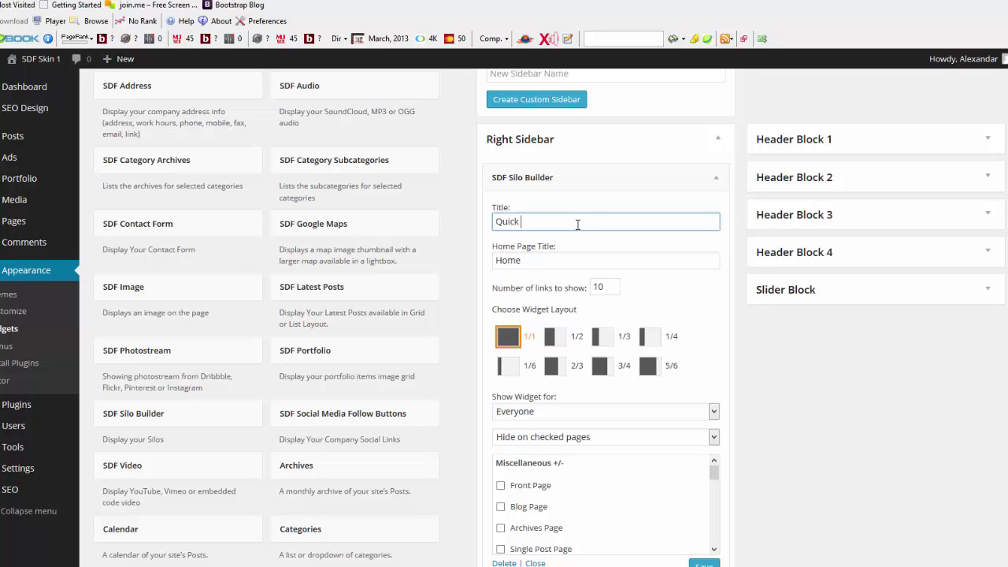
{"action": "type", "text": "Nav"}
{"action": "scroll", "coordinate": [713, 315], "scroll_direction": "down", "scroll_amount": 3}
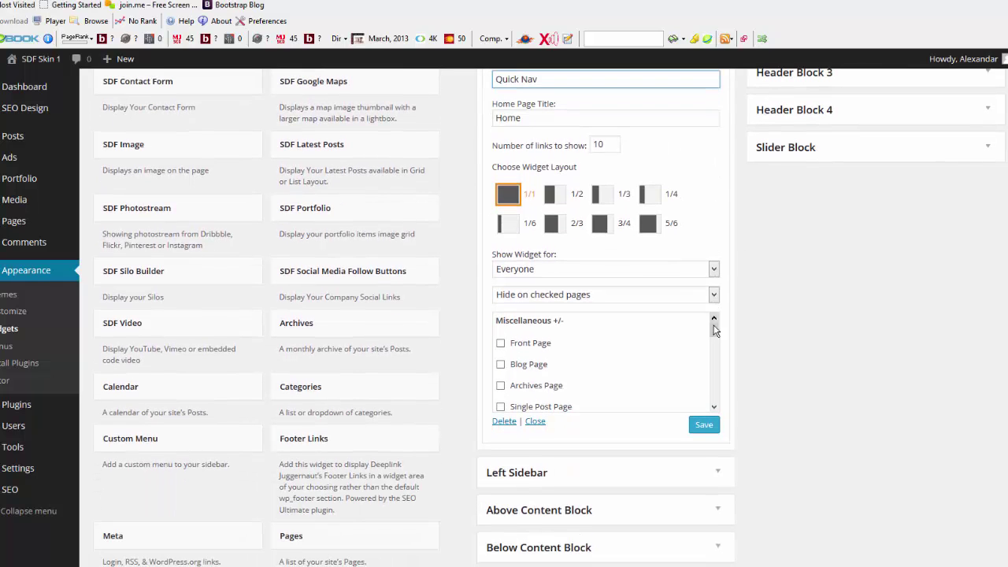
{"action": "left_click", "coordinate": [705, 423]}
{"action": "scroll", "coordinate": [761, 416], "scroll_direction": "up", "scroll_amount": 3}
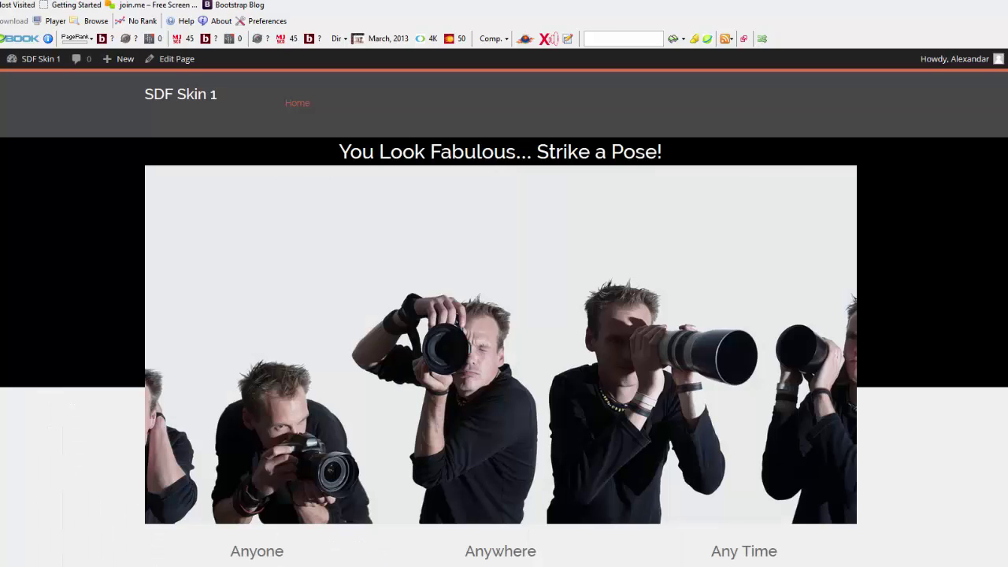
Insert a Right Sidebar widget module in the Home page's empty right column and update the page
{"action": "left_click", "coordinate": [192, 61]}
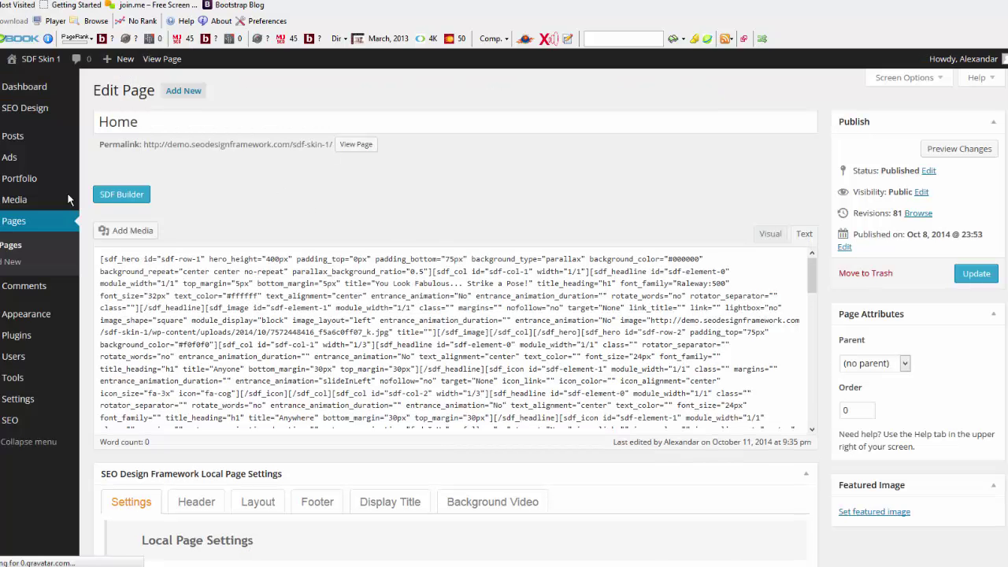
{"action": "mouse_move", "coordinate": [67, 197]}
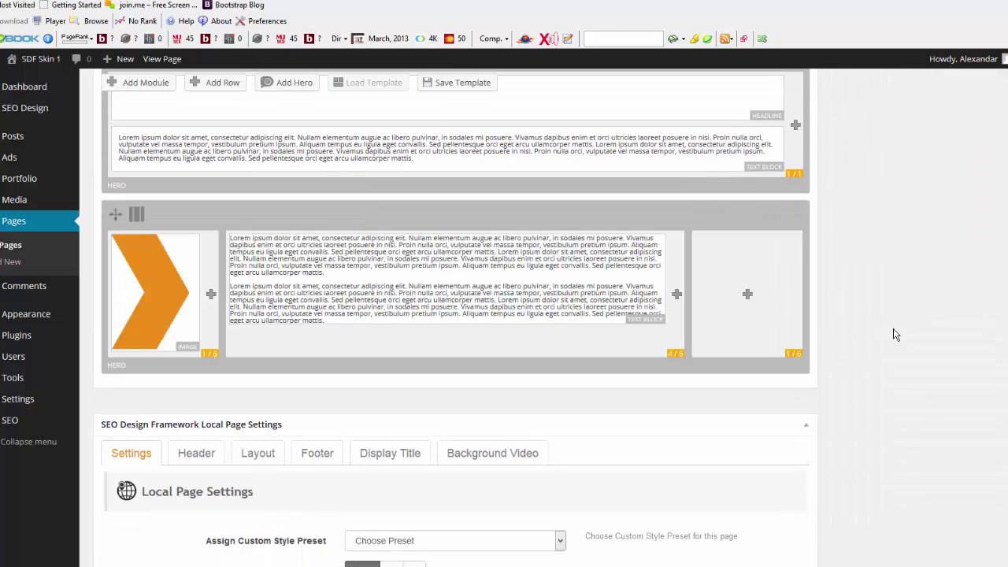
{"action": "left_click", "coordinate": [748, 294]}
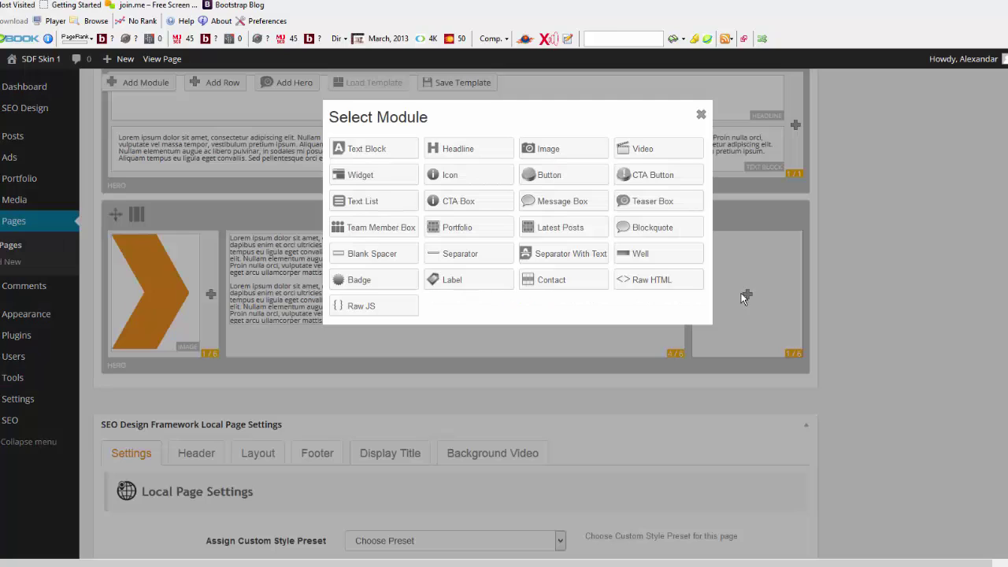
{"action": "left_click", "coordinate": [350, 175]}
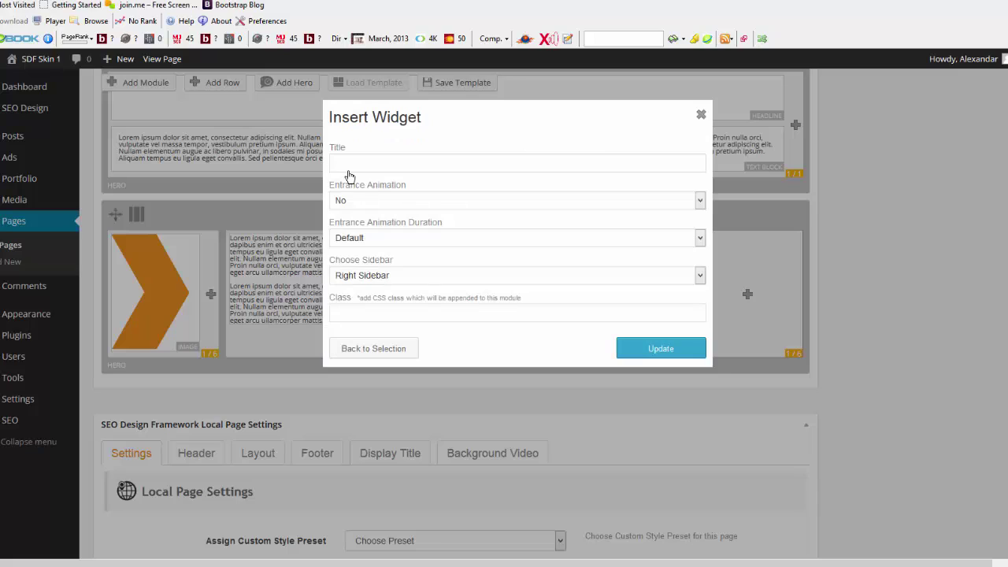
{"action": "left_click", "coordinate": [406, 276]}
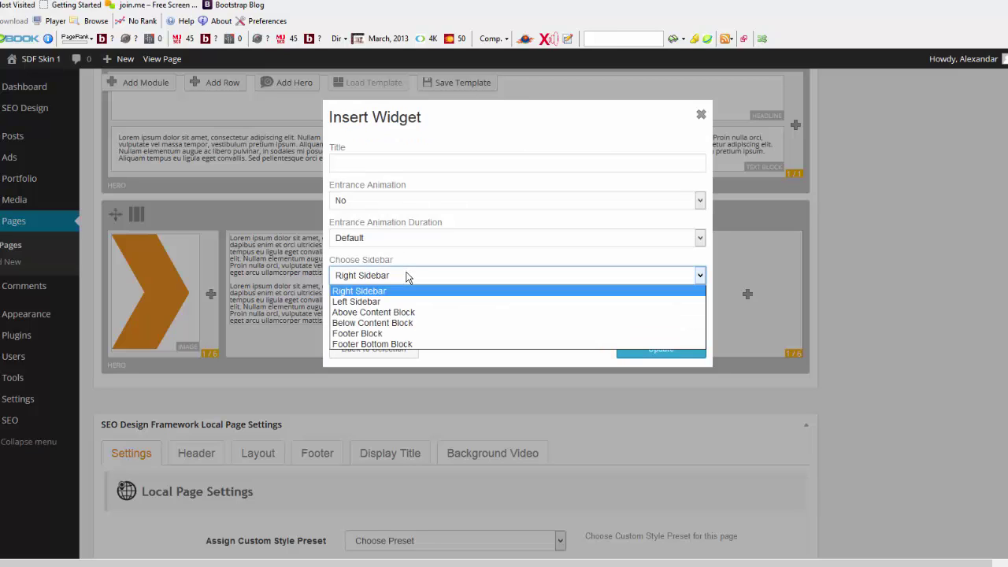
{"action": "left_click", "coordinate": [397, 291]}
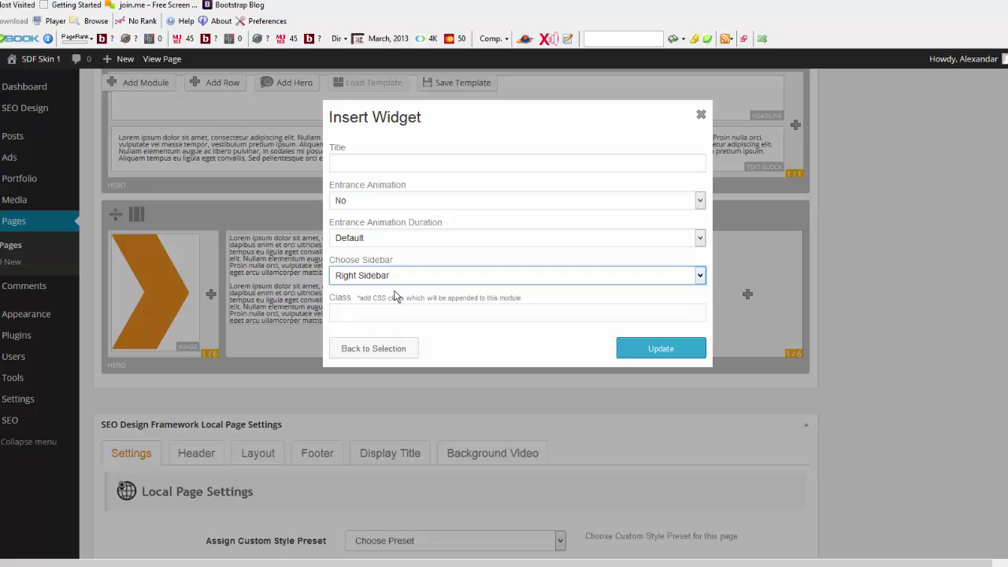
{"action": "left_click", "coordinate": [666, 349]}
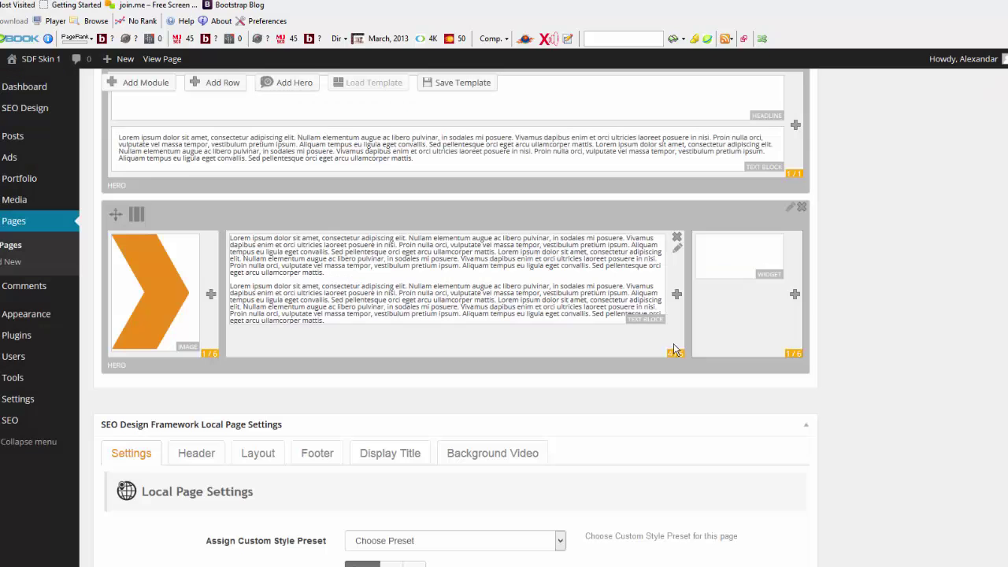
{"action": "scroll", "coordinate": [938, 357], "scroll_direction": "up", "scroll_amount": 10}
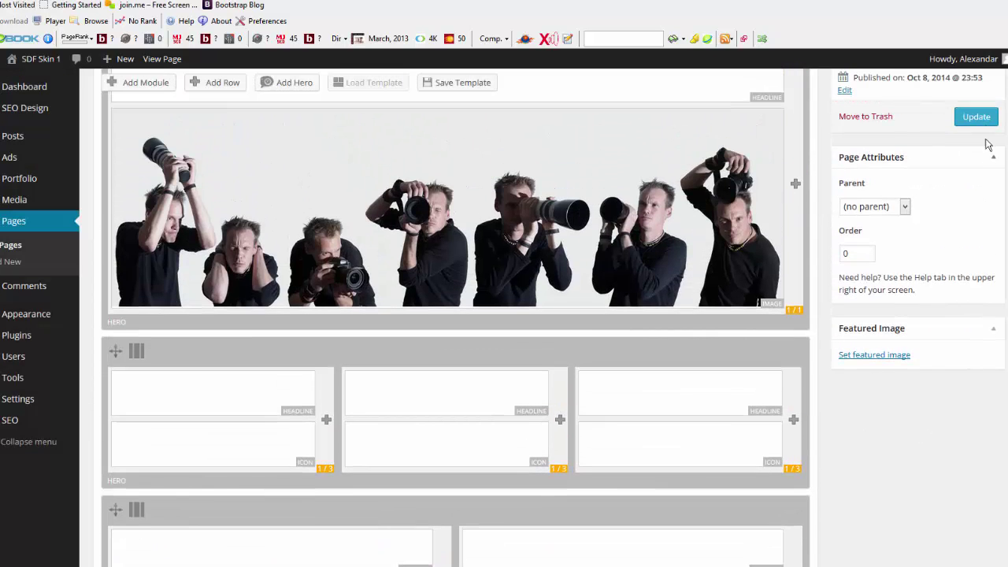
{"action": "left_click", "coordinate": [979, 117]}
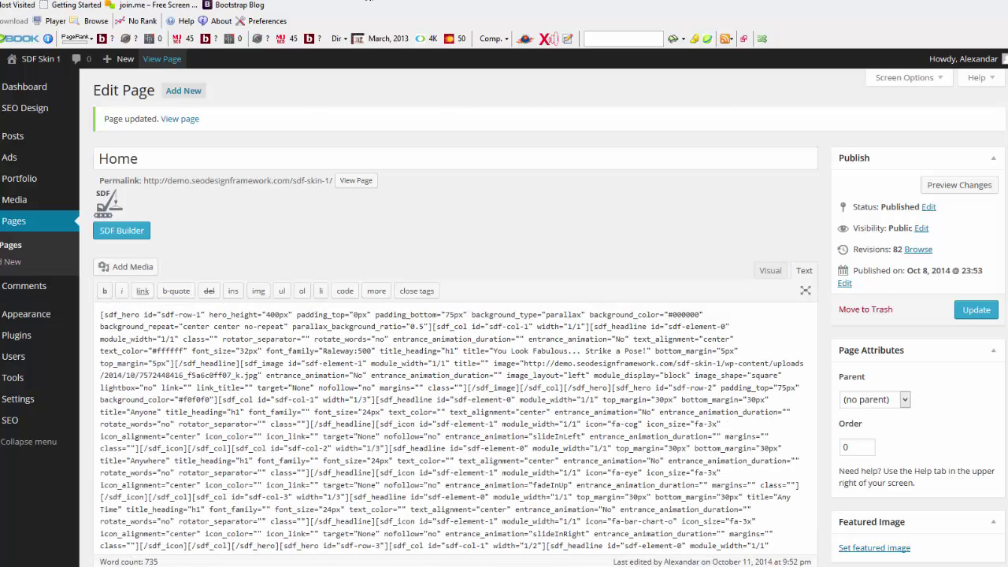
View the live page and follow Quick Nav to Photography, then to Cameras
{"action": "left_click", "coordinate": [161, 58]}
{"action": "scroll", "coordinate": [927, 248], "scroll_direction": "down", "scroll_amount": 10}
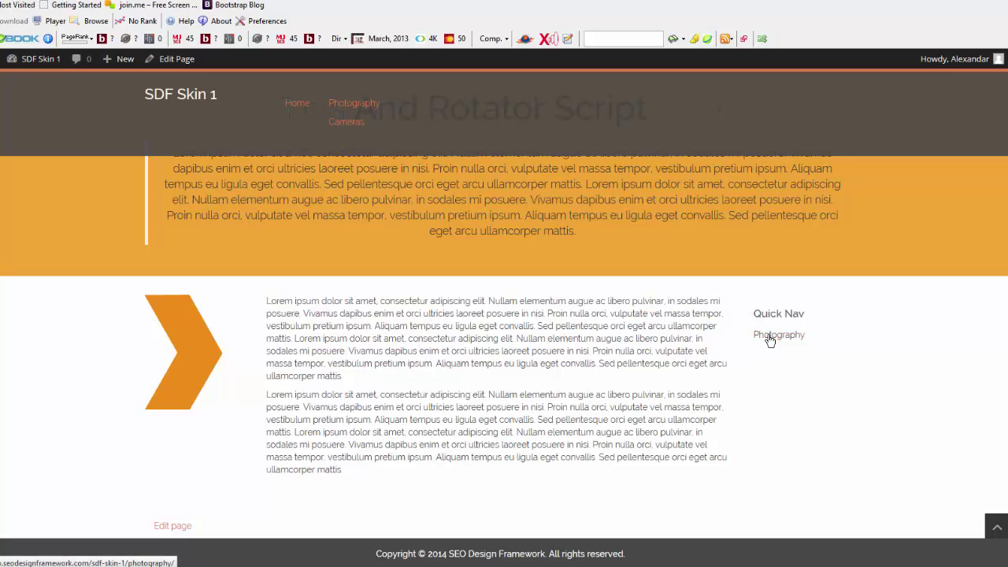
{"action": "left_click", "coordinate": [770, 339]}
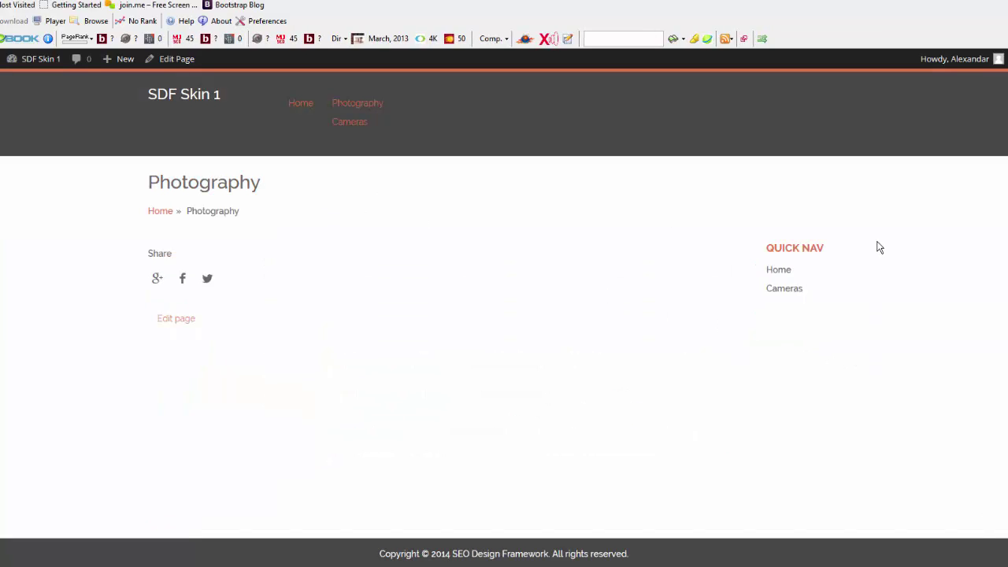
{"action": "left_click", "coordinate": [786, 289]}
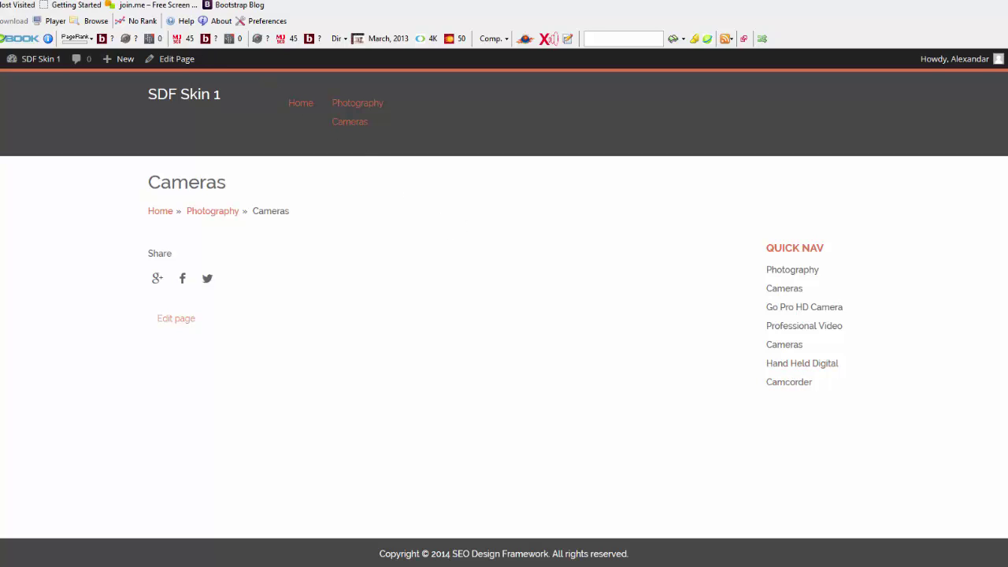
Move all three camera posts to the trash from All Posts
{"action": "key", "text": "ctrl+Tab"}
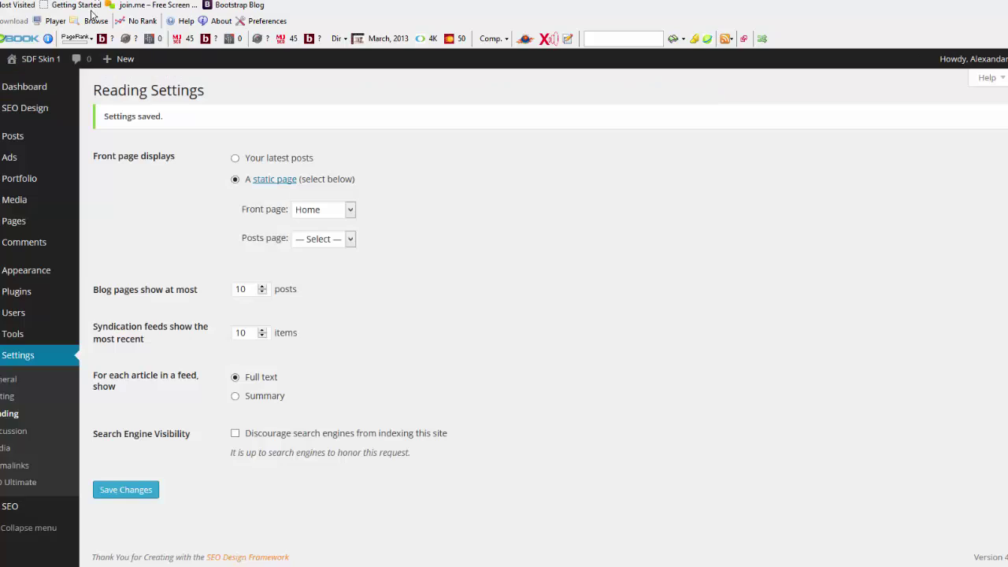
{"action": "mouse_move", "coordinate": [32, 117]}
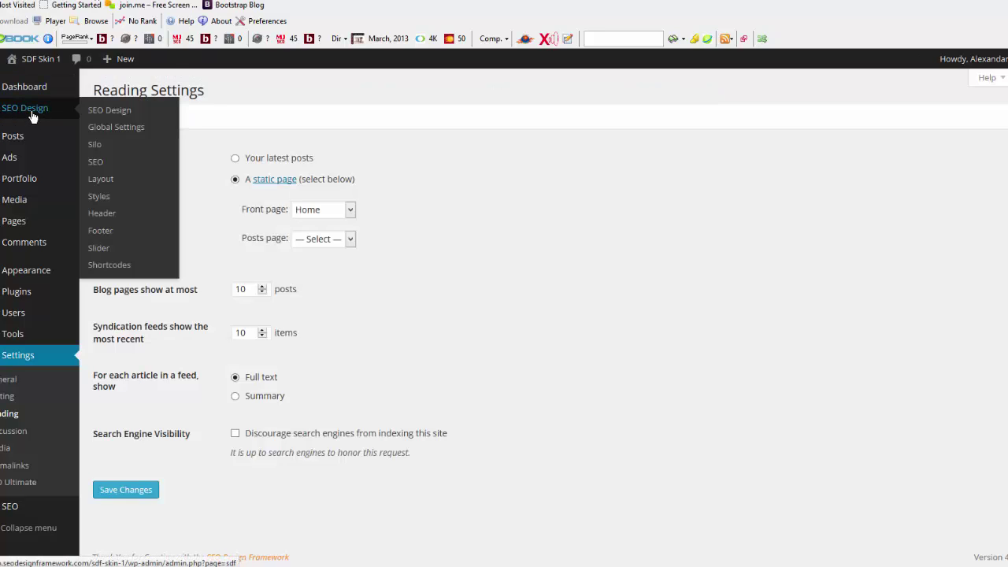
{"action": "mouse_move", "coordinate": [24, 160]}
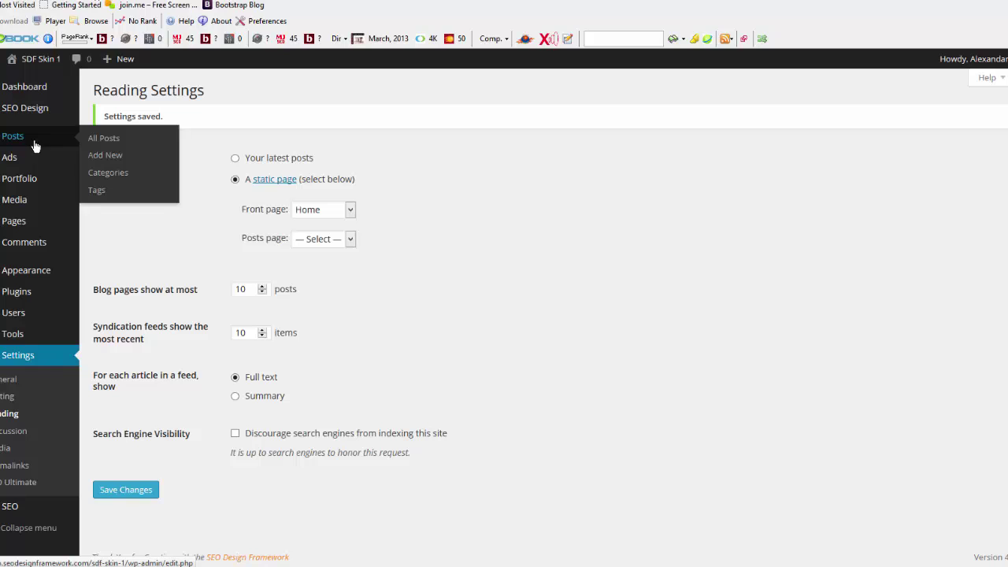
{"action": "left_click", "coordinate": [103, 143]}
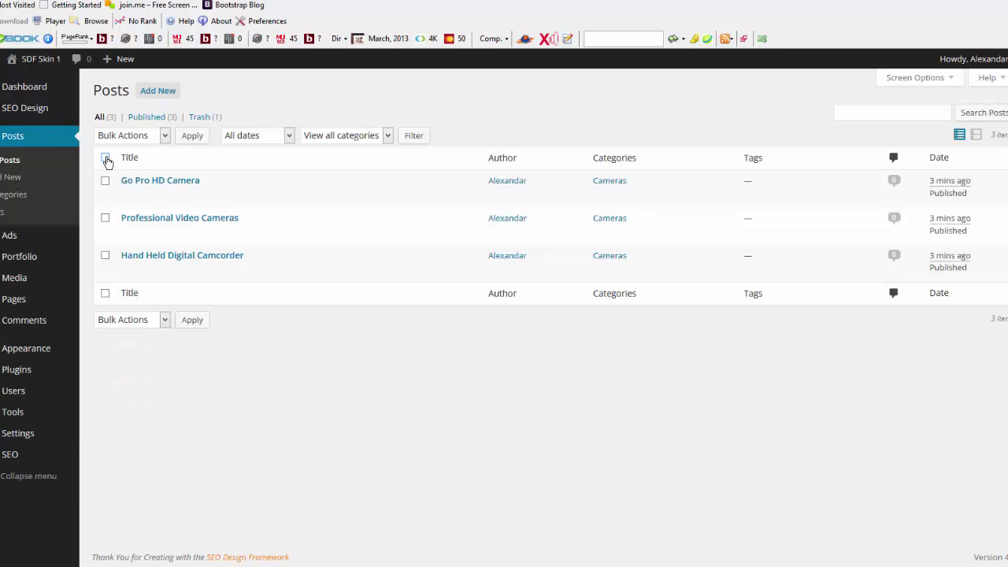
{"action": "left_click", "coordinate": [105, 159]}
{"action": "left_click", "coordinate": [162, 135]}
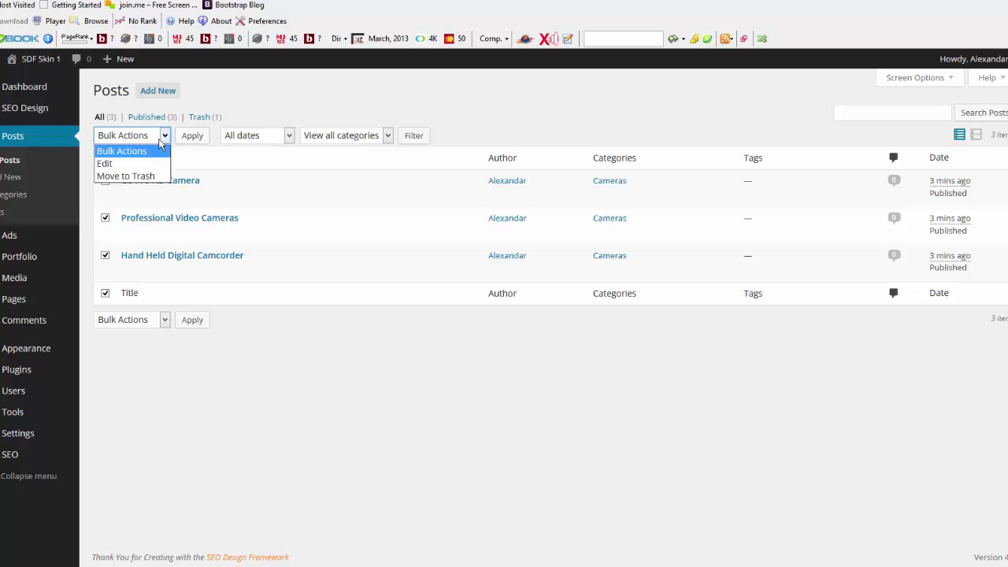
{"action": "left_click", "coordinate": [142, 176]}
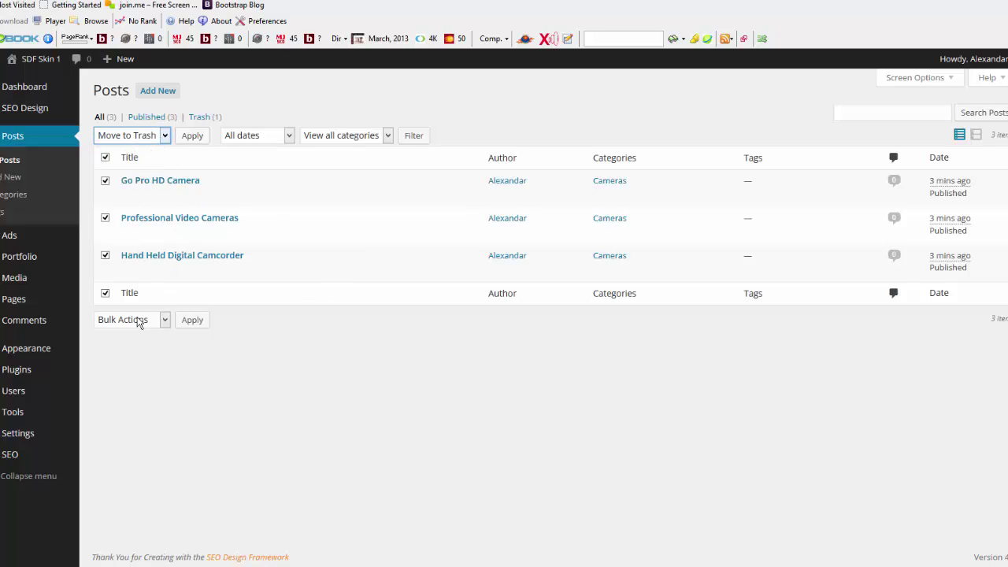
{"action": "left_click", "coordinate": [189, 323]}
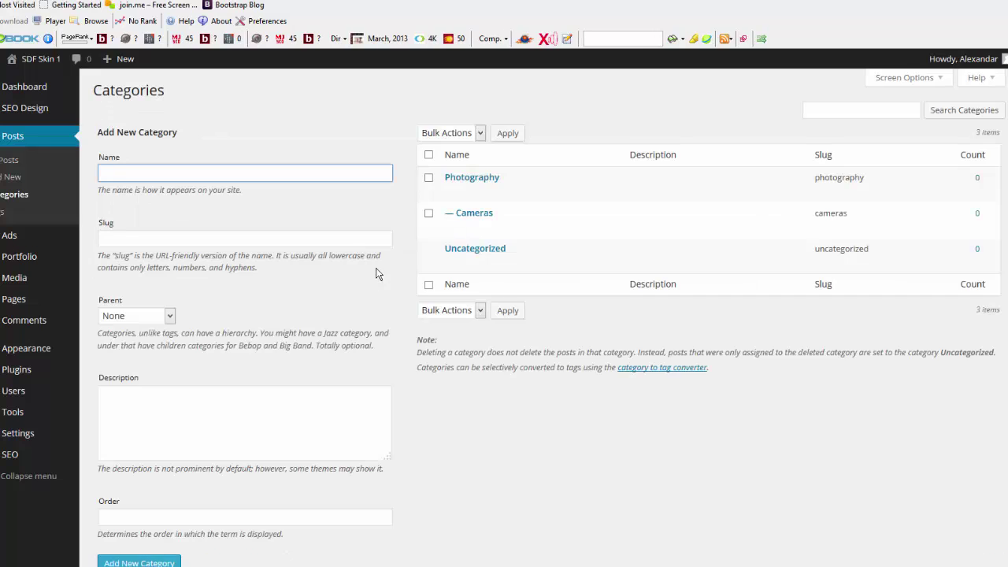
Bulk-delete the Photography and Cameras categories
{"action": "left_click", "coordinate": [429, 178]}
{"action": "left_click", "coordinate": [429, 178]}
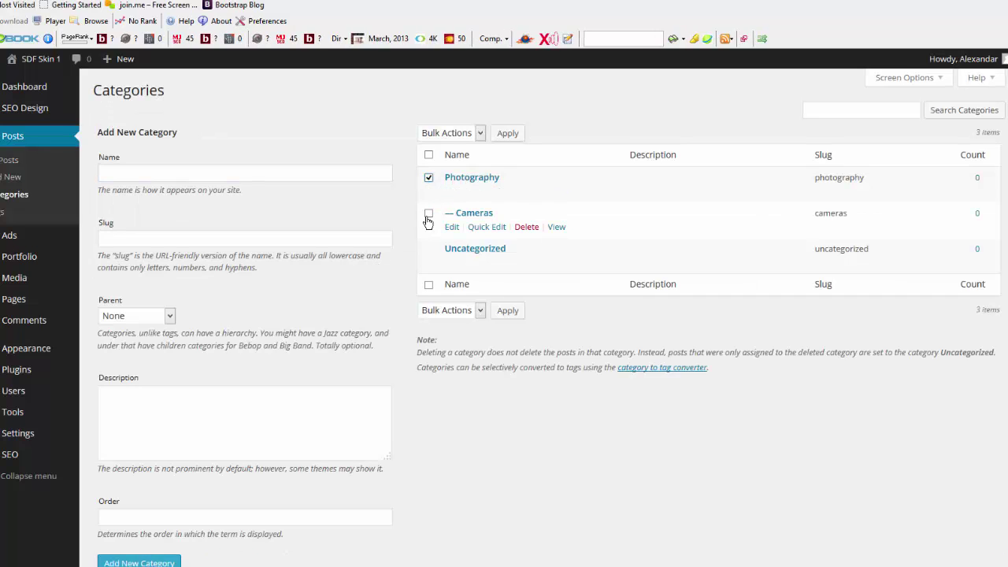
{"action": "left_click", "coordinate": [428, 213]}
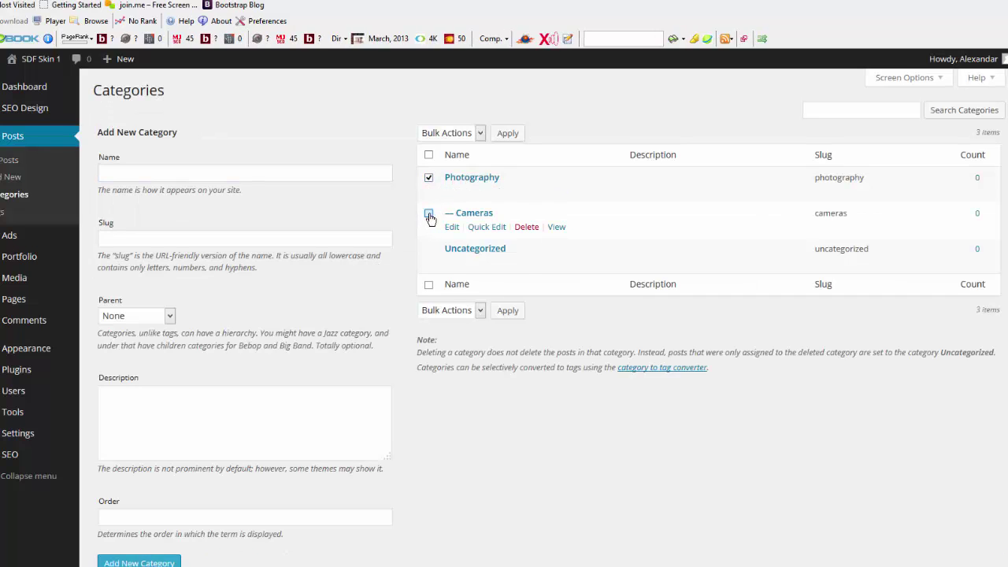
{"action": "left_click", "coordinate": [482, 312]}
{"action": "left_click", "coordinate": [472, 337]}
{"action": "left_click", "coordinate": [507, 312]}
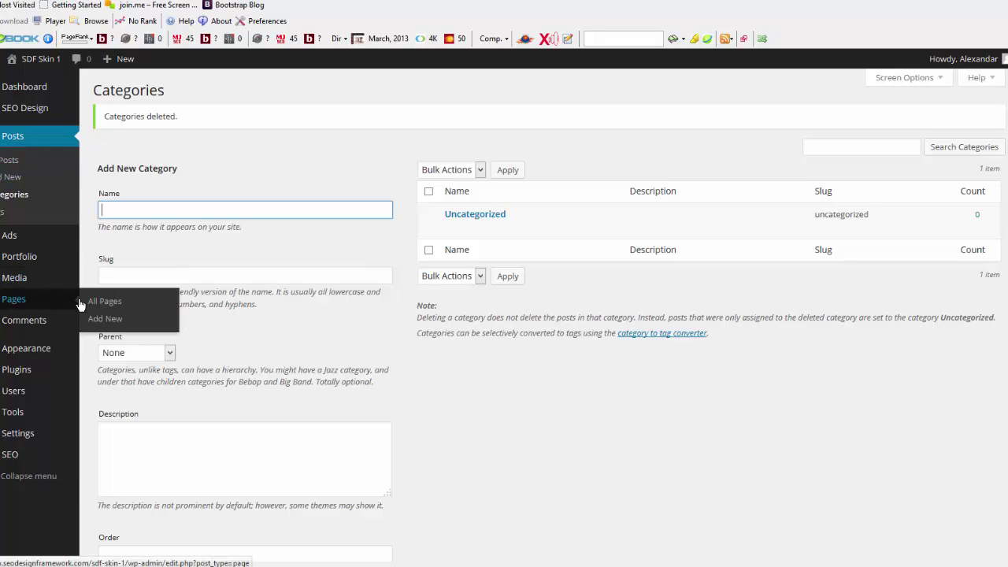
{"action": "left_click", "coordinate": [100, 304]}
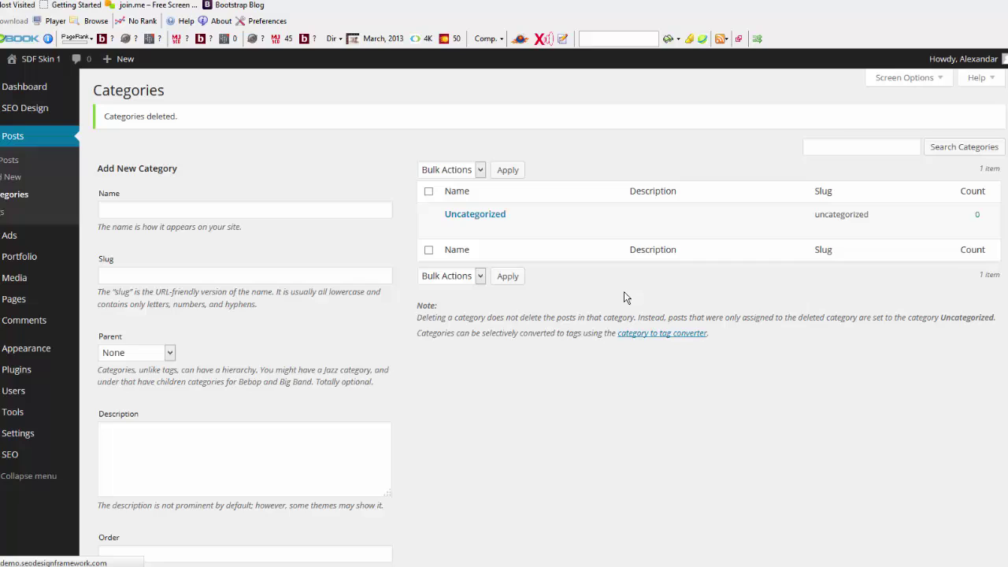
Select the Photography and Cameras pages and apply Move to Trash
{"action": "left_click", "coordinate": [105, 218]}
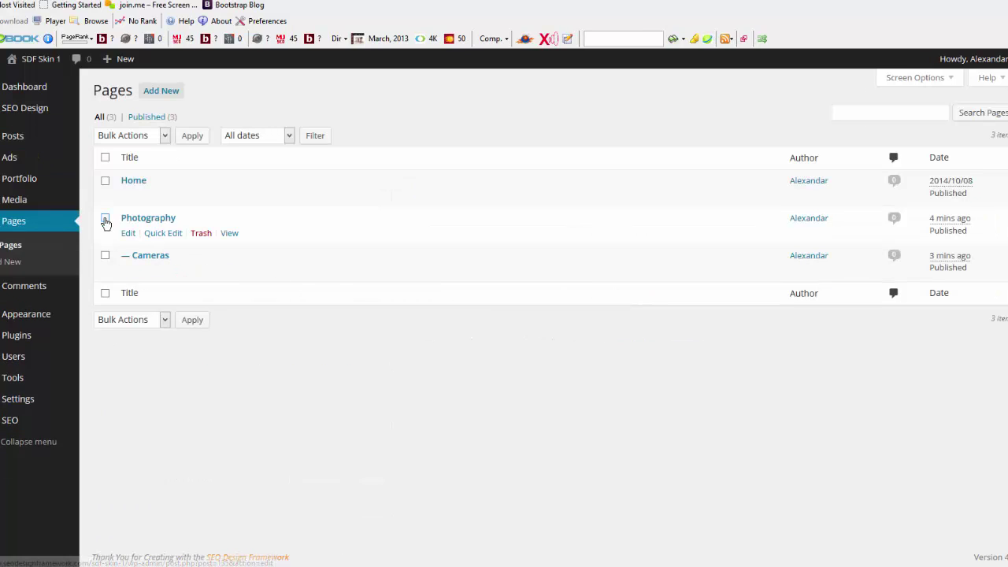
{"action": "left_click", "coordinate": [105, 256]}
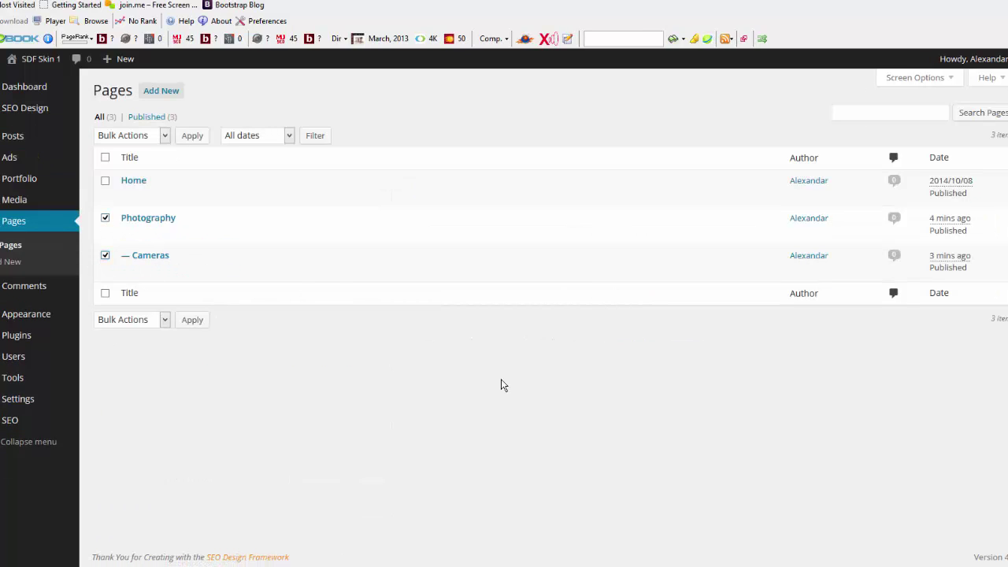
{"action": "left_click", "coordinate": [165, 326]}
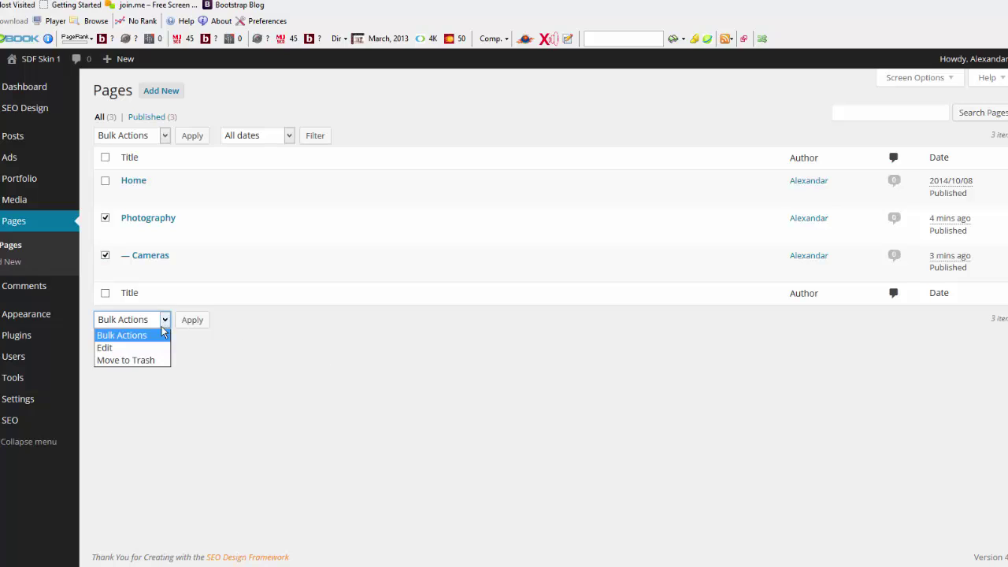
{"action": "left_click", "coordinate": [158, 361]}
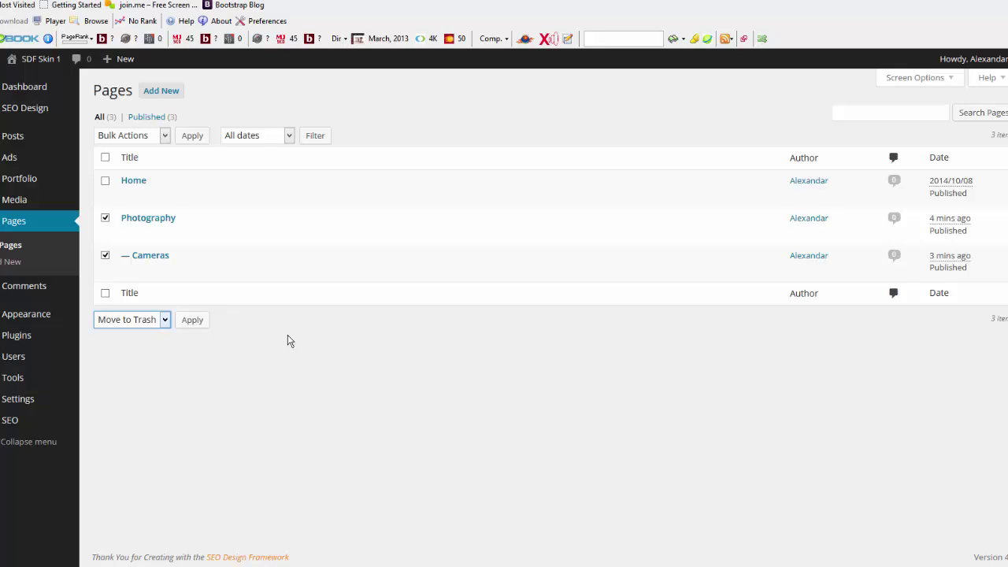
{"action": "left_click", "coordinate": [197, 323]}
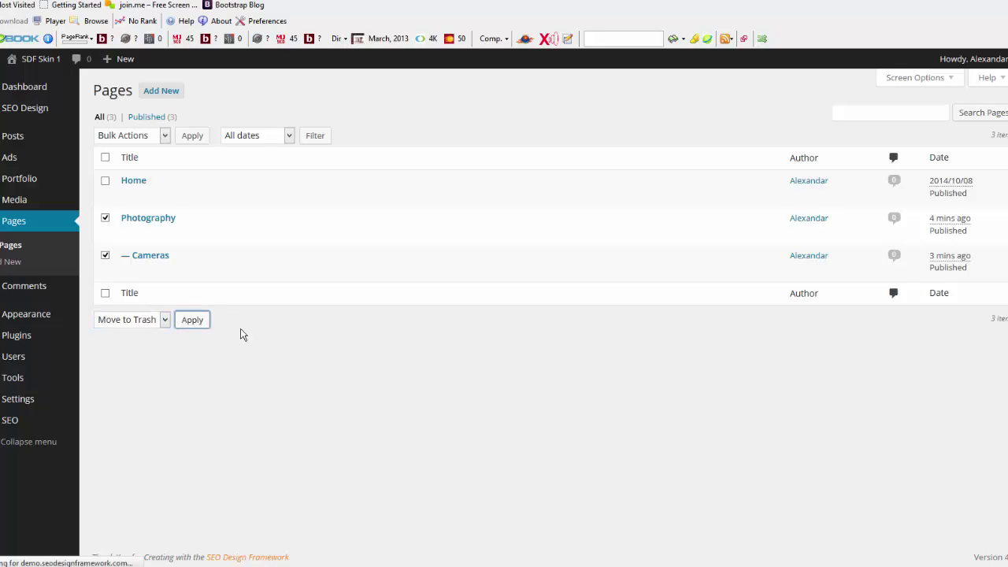